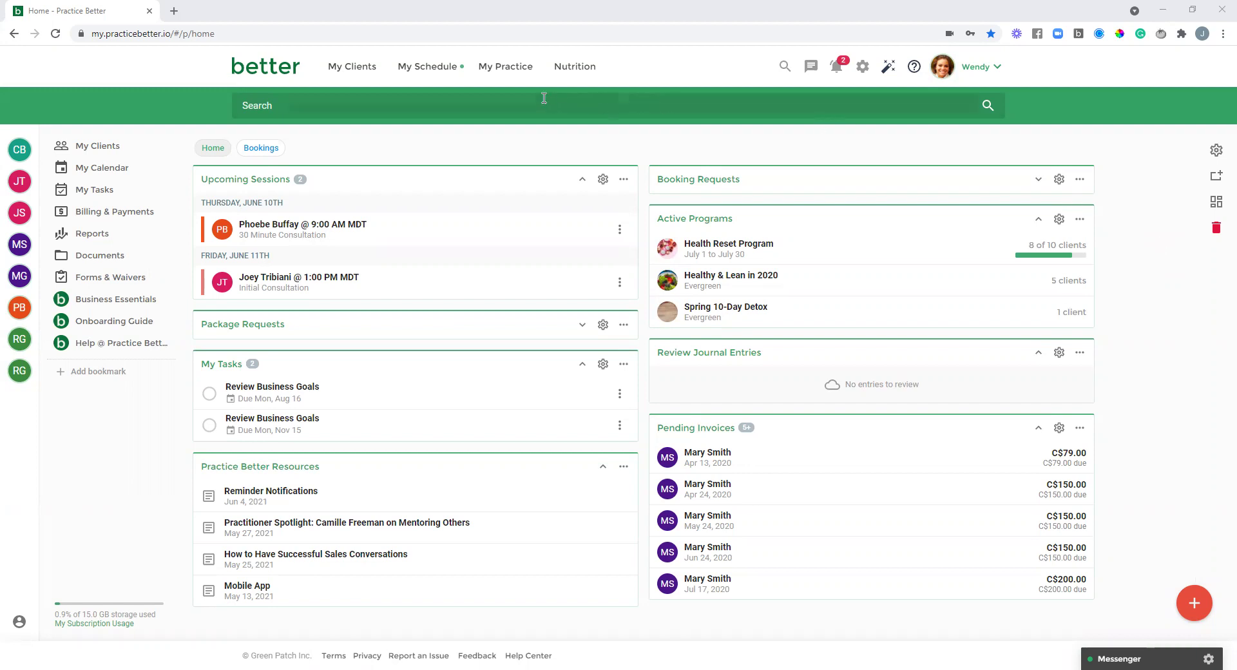
Filter My Programs & Courses by 'libr' to list Client Resource Library and Recipe Library.
click(519, 78)
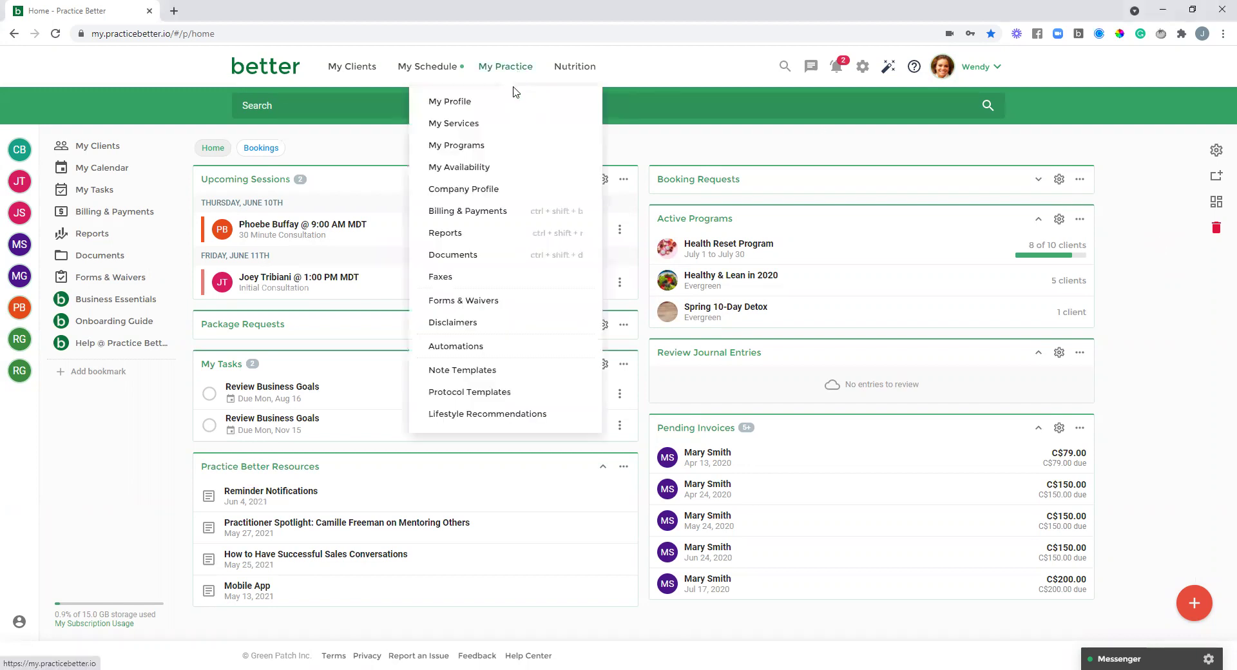
click(484, 147)
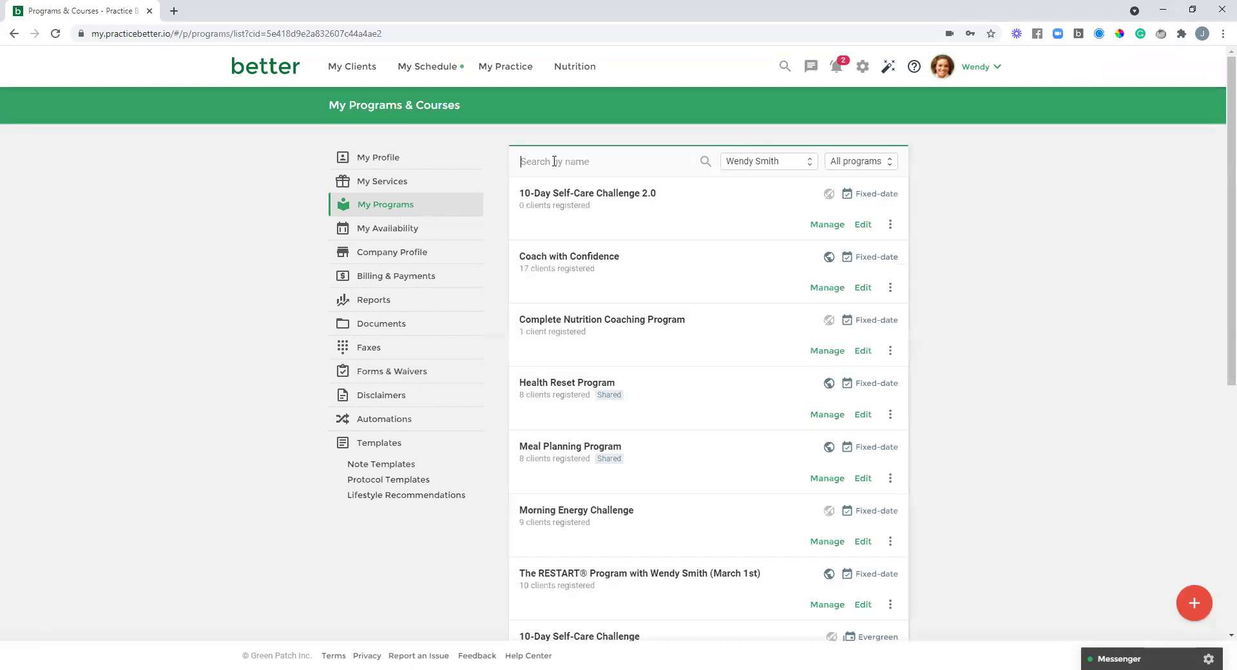
click(554, 161)
text(libr)
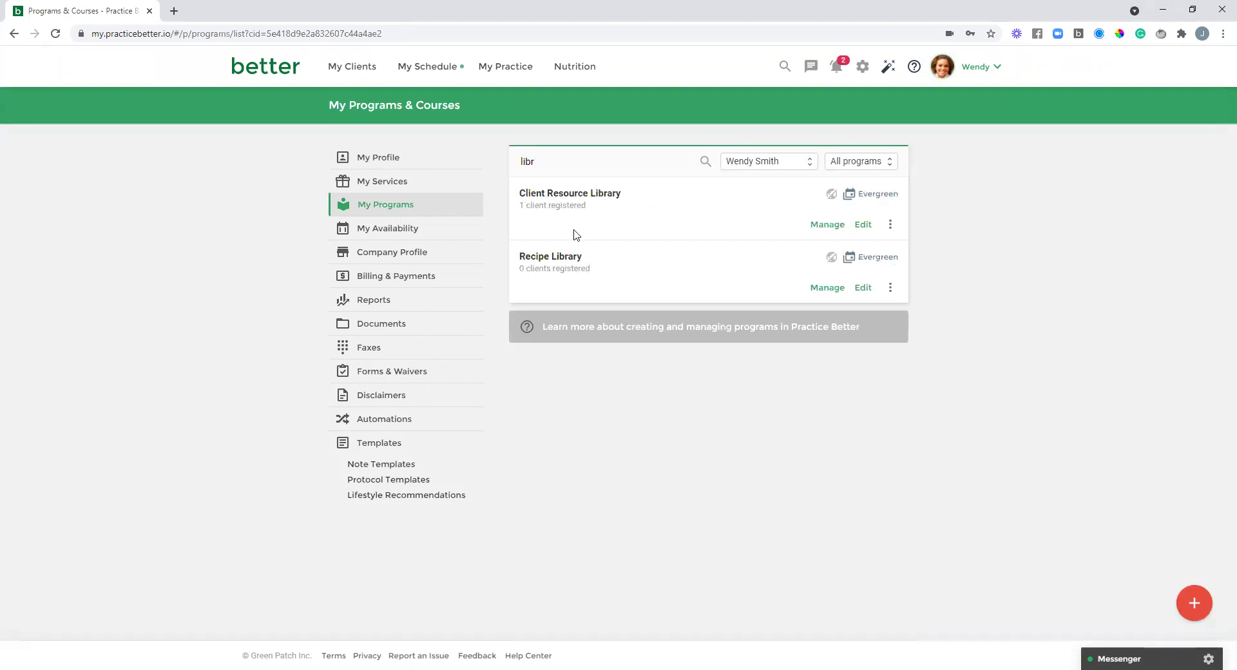
Open the Recipe Library program from the filtered list to see its 6 modules.
click(554, 257)
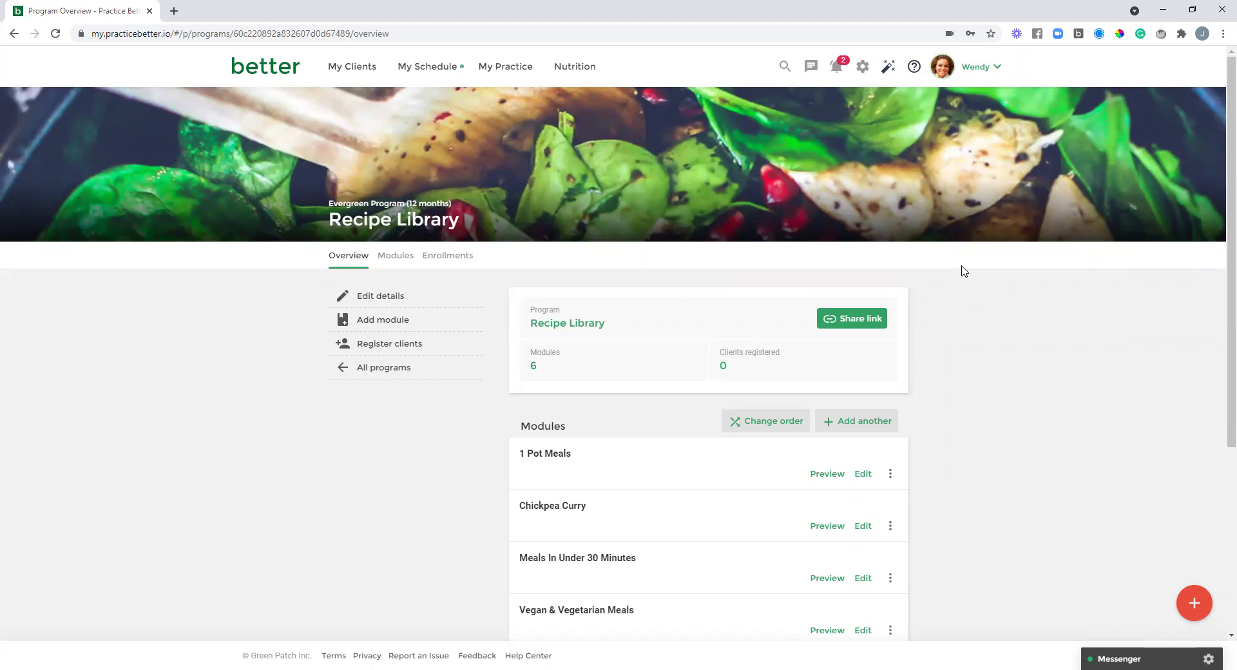
scroll(964, 270, down, 2)
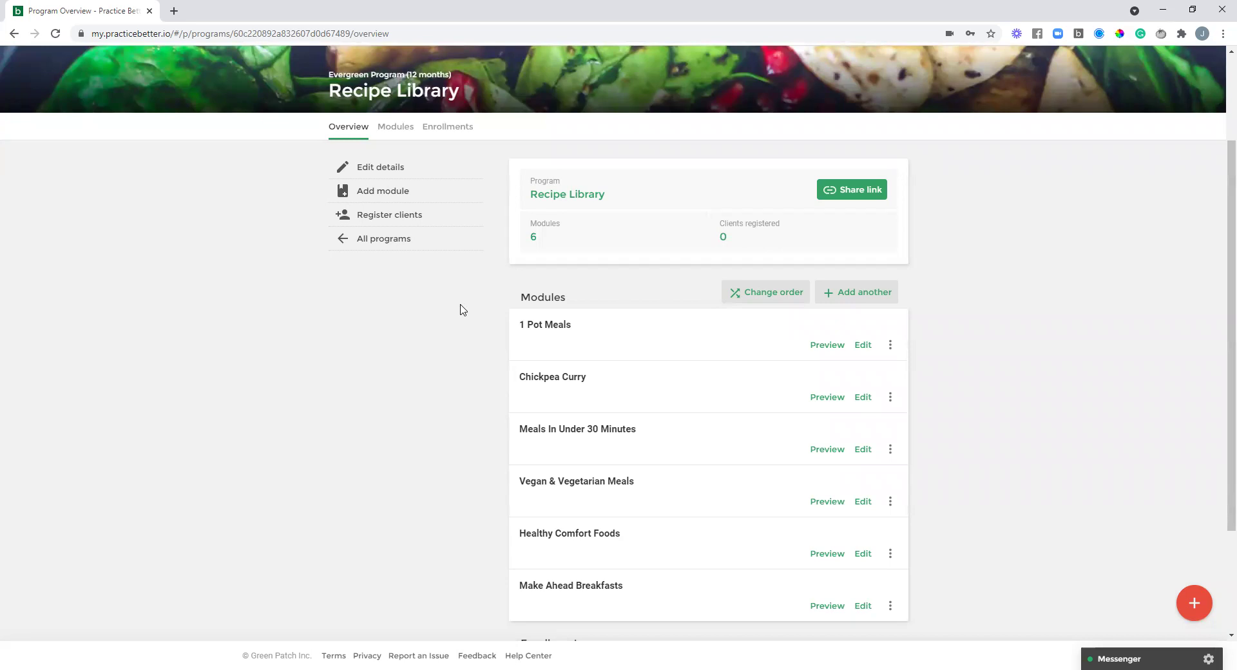
drag(594, 380, 514, 384)
click(606, 384)
drag(578, 330, 519, 326)
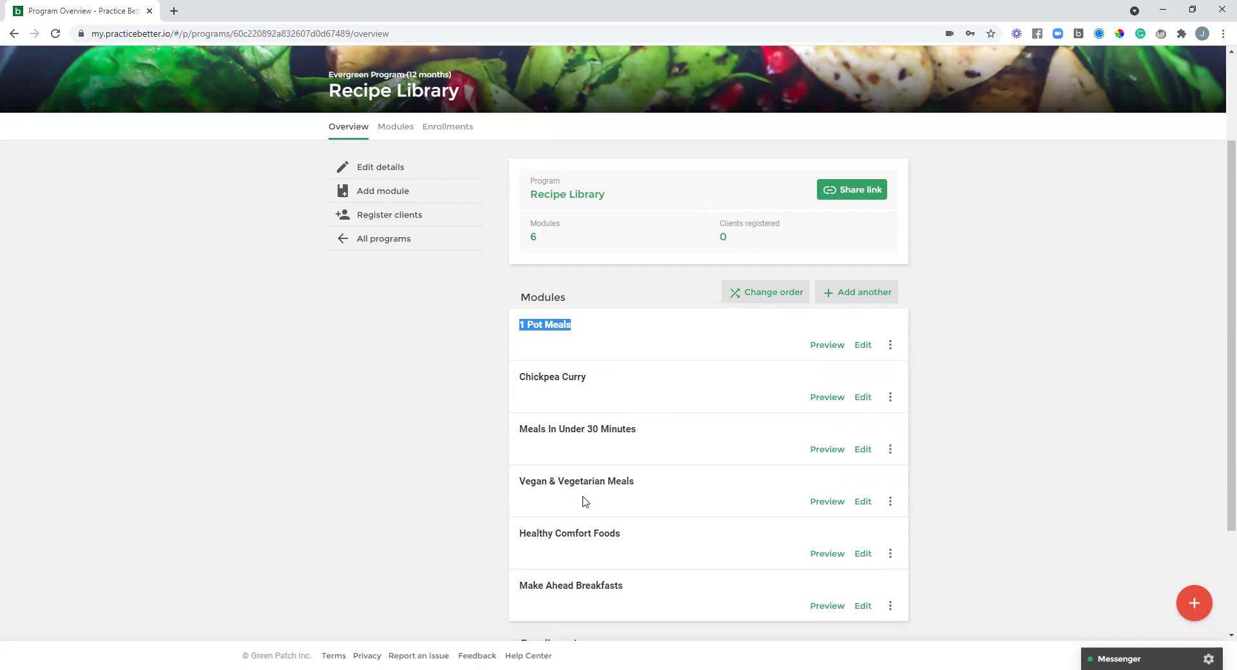
click(471, 444)
Open the 1 Pot Meals module in the Edit Module page.
click(863, 348)
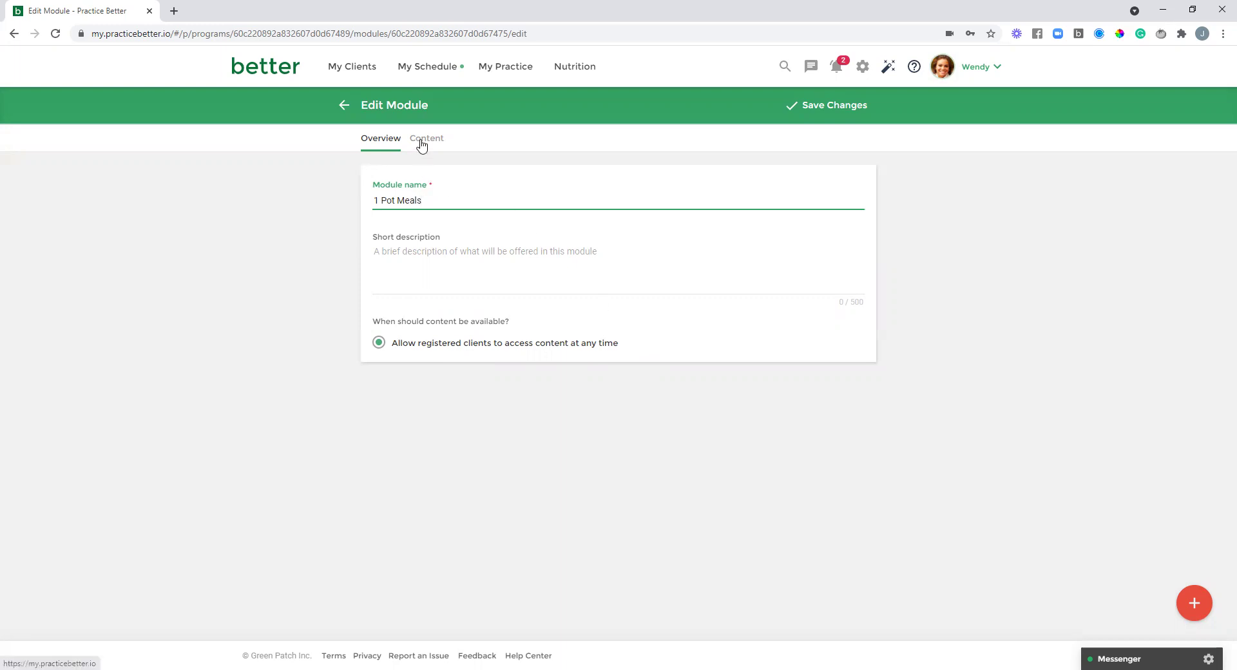
Review the 1 Pot Meals content: Chickpea Curry, Lemon Kale Pasta and Vegetarian Stew recipe videos.
click(449, 143)
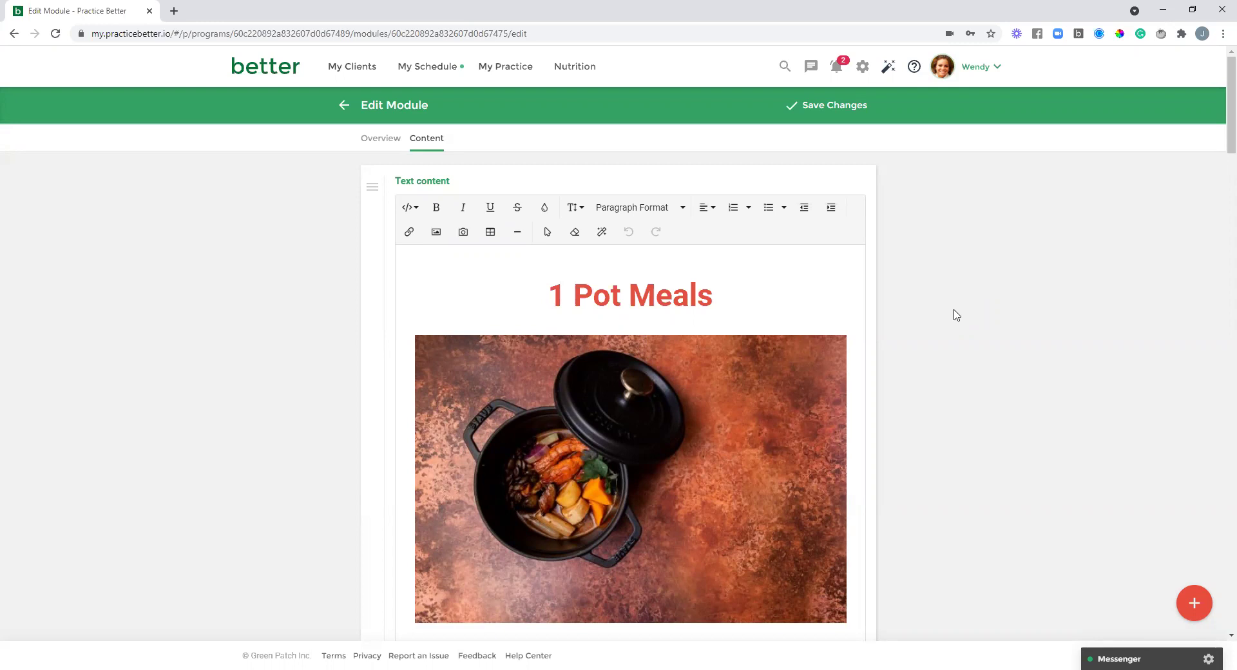
scroll(957, 315, down, 1)
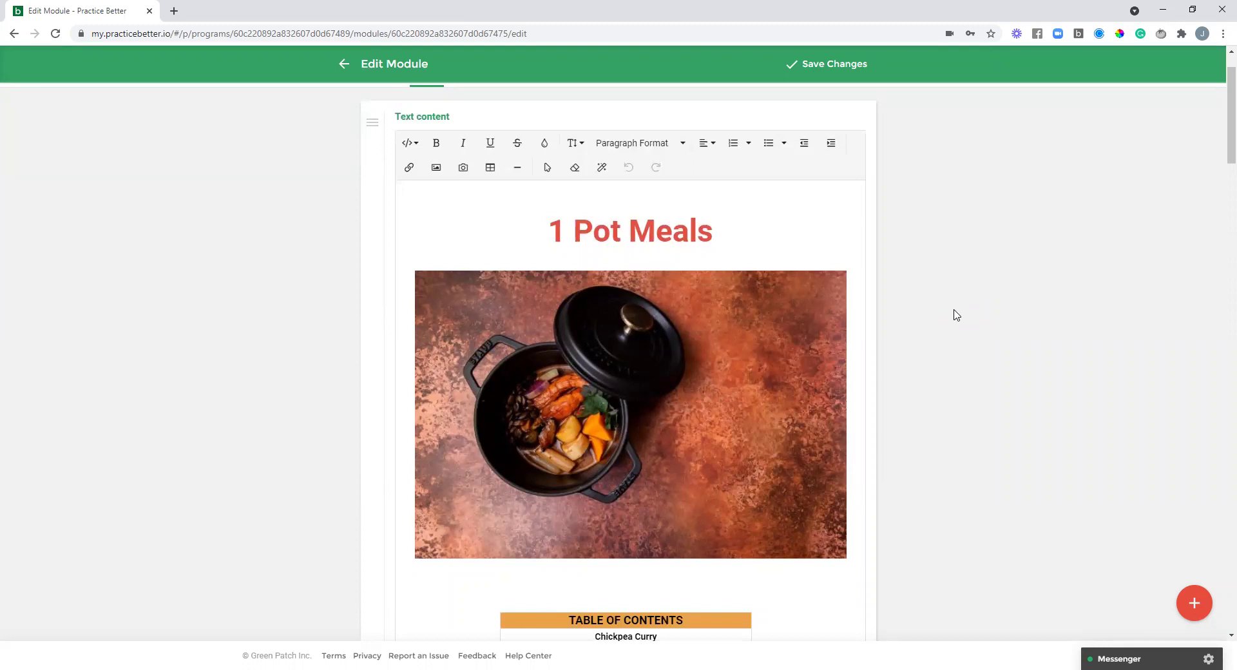
scroll(957, 315, down, 1)
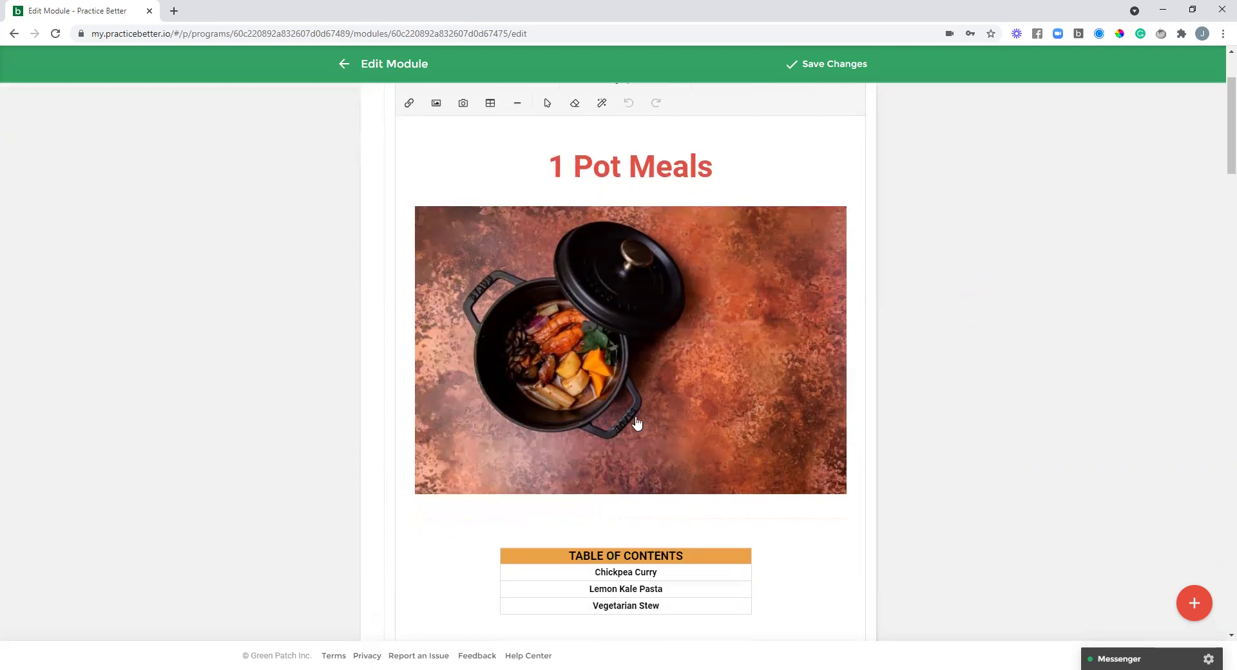
scroll(935, 362, down, 3)
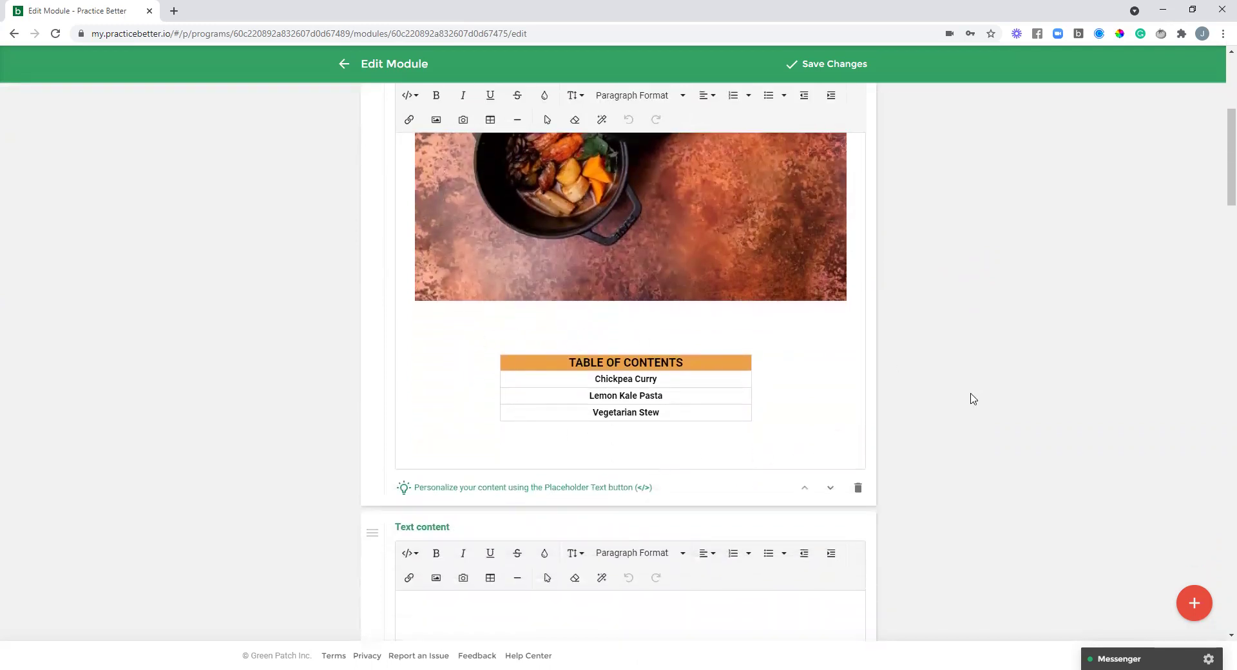
scroll(945, 398, down, 3)
scroll(934, 398, down, 3)
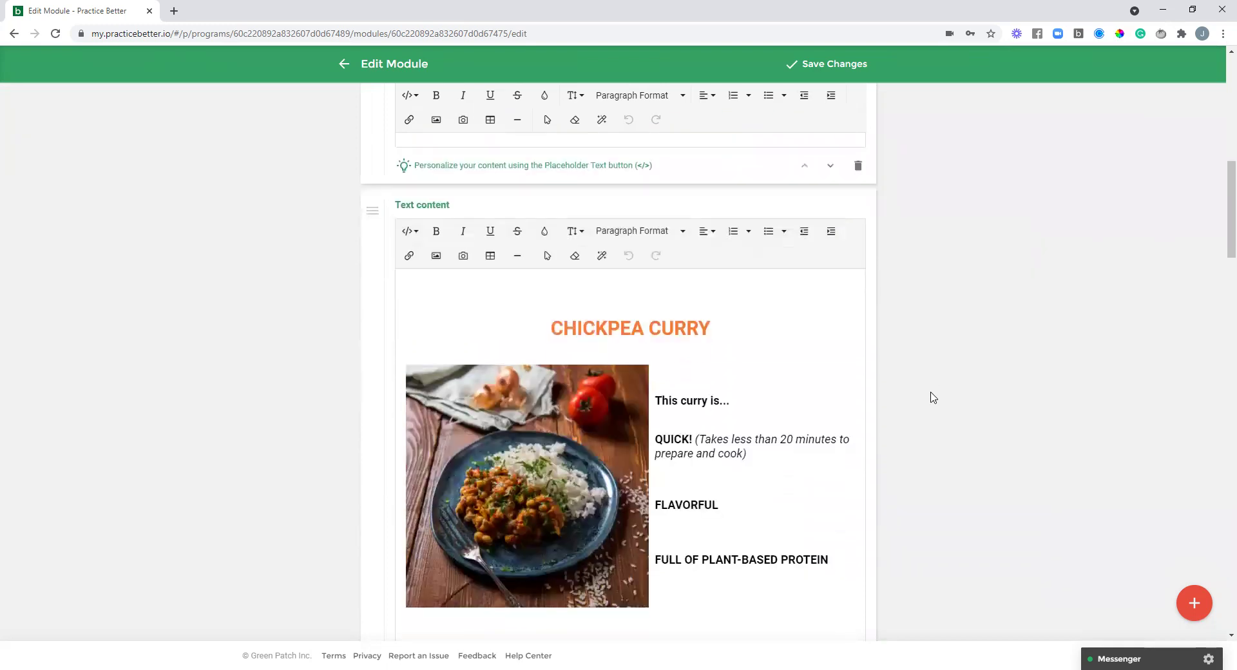
scroll(934, 397, down, 1)
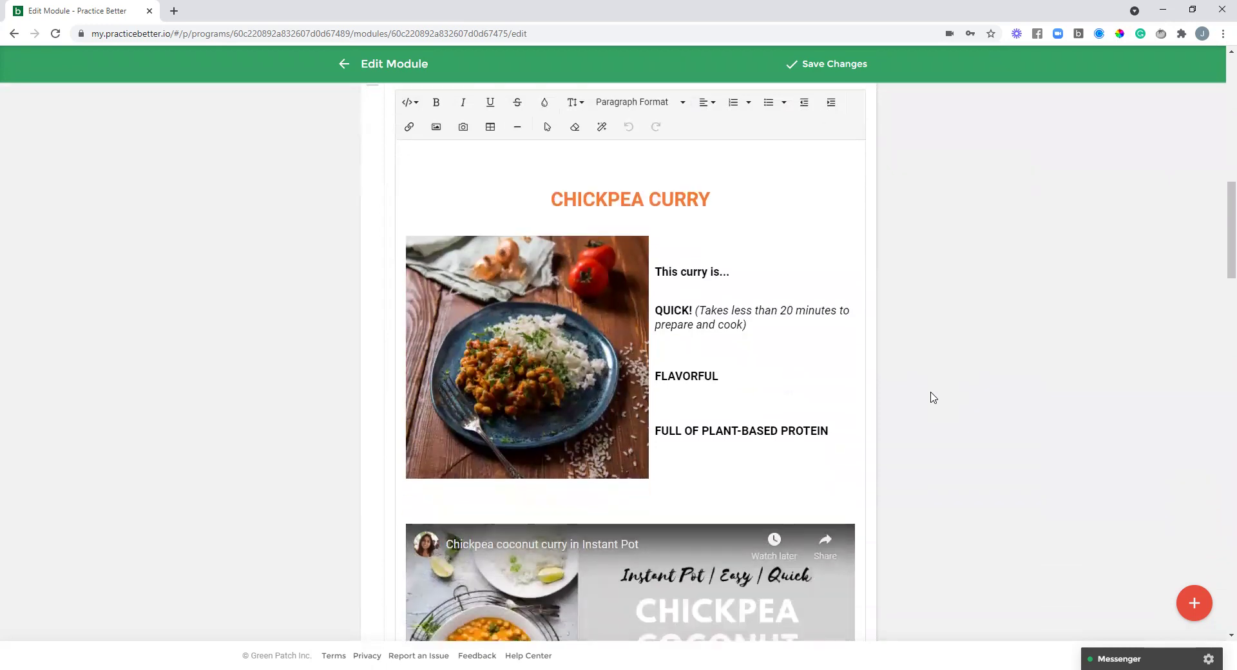
scroll(934, 398, down, 1)
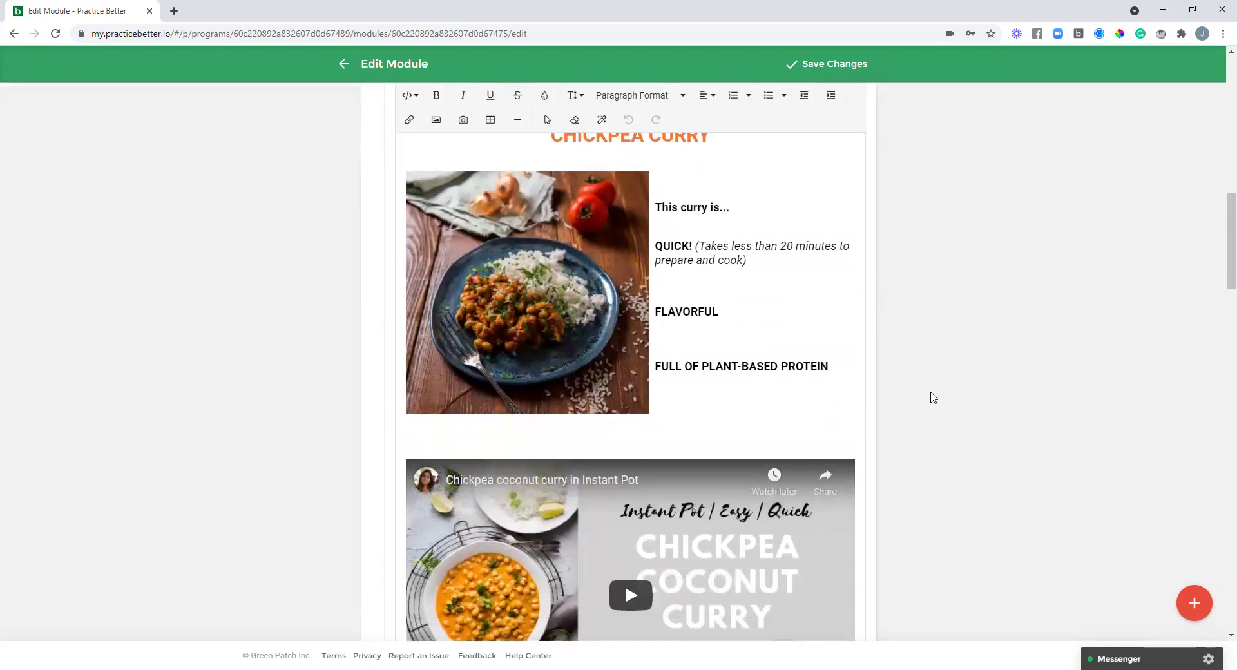
scroll(934, 398, down, 2)
scroll(934, 398, down, 1)
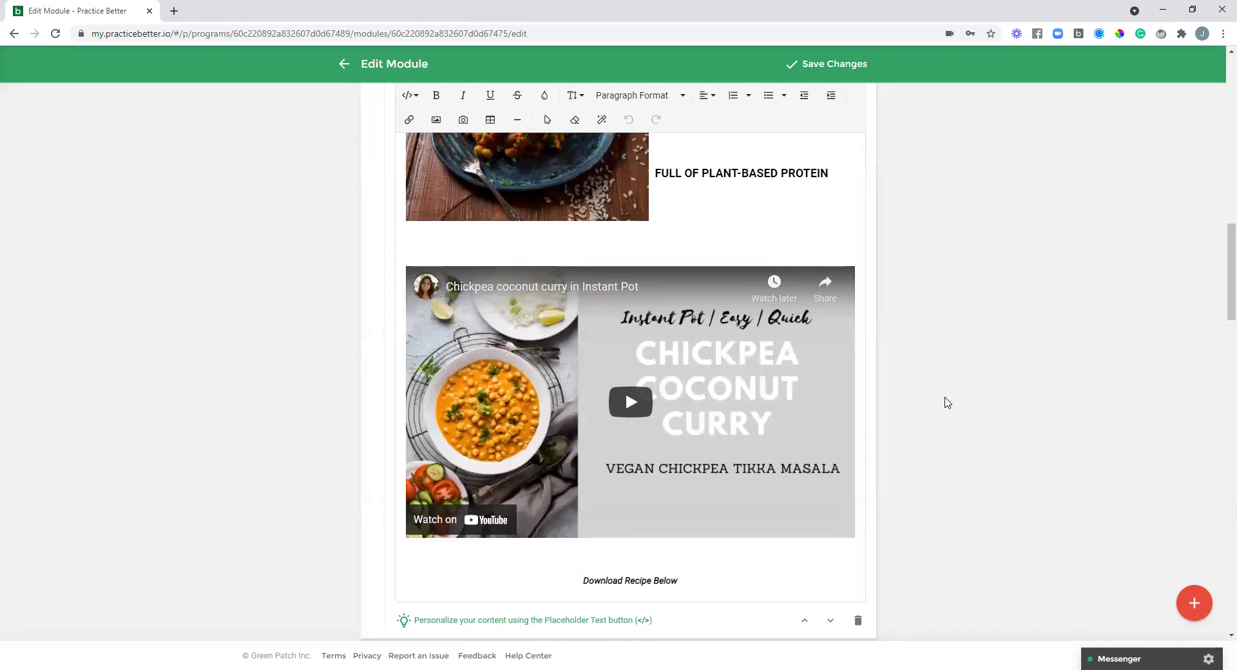
scroll(948, 403, down, 2)
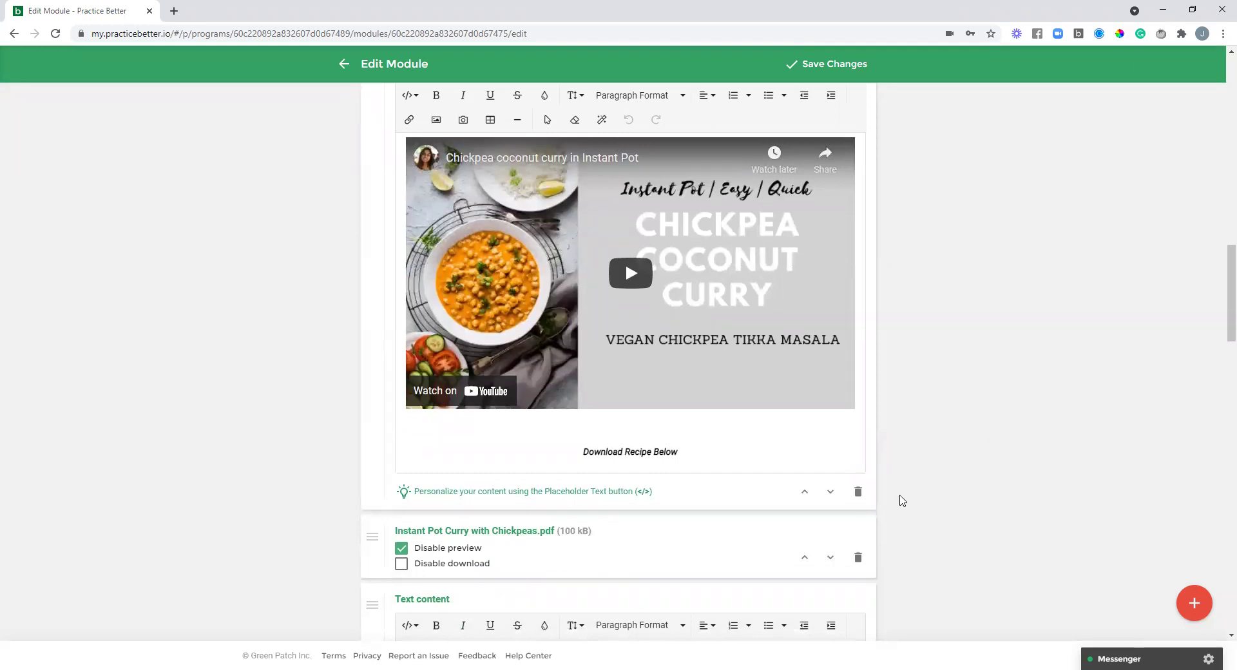
scroll(936, 503, up, 15)
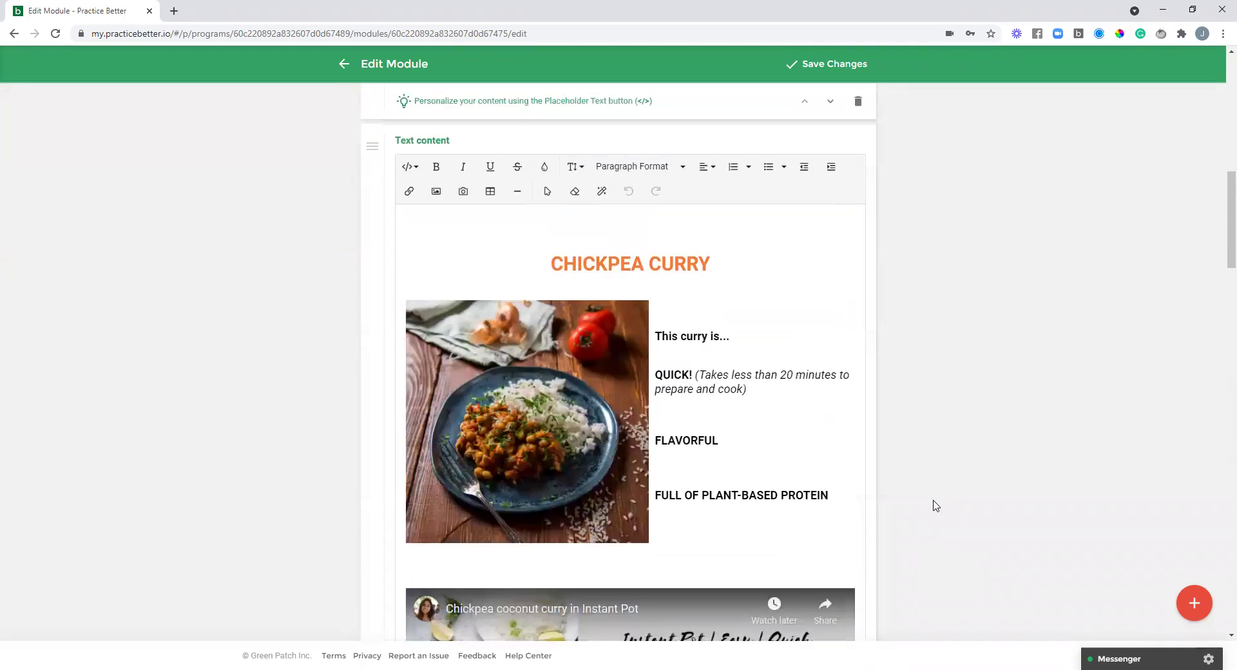
scroll(940, 509, up, 2)
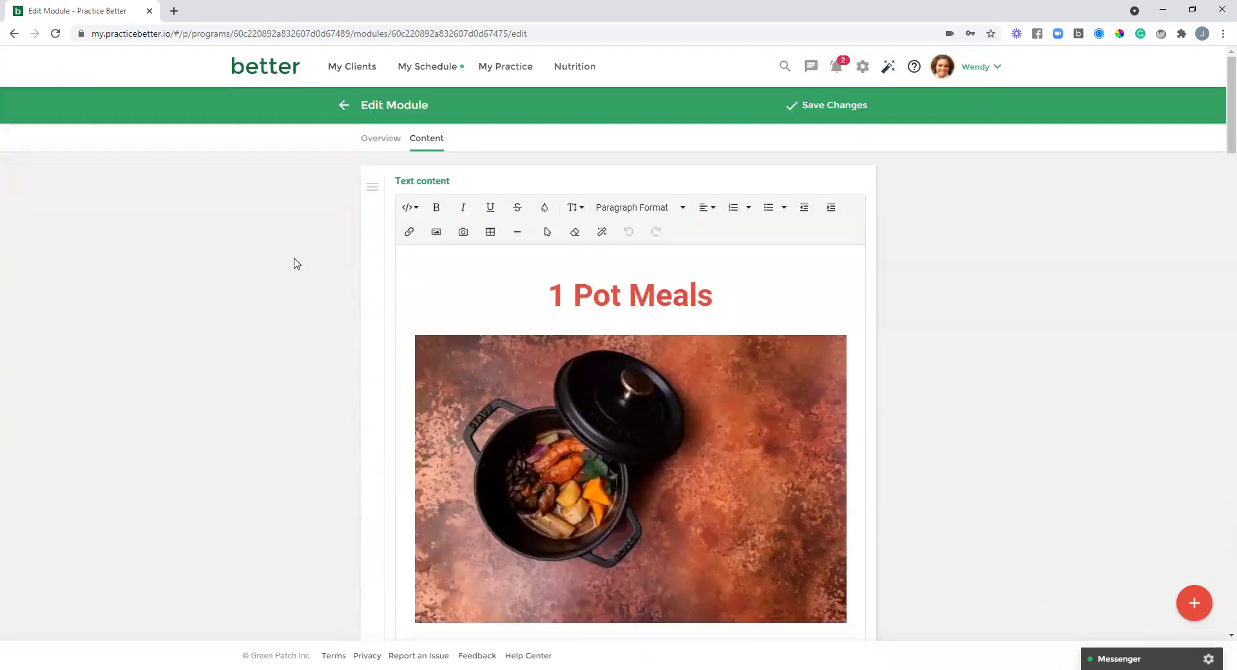
scroll(296, 263, down, 11)
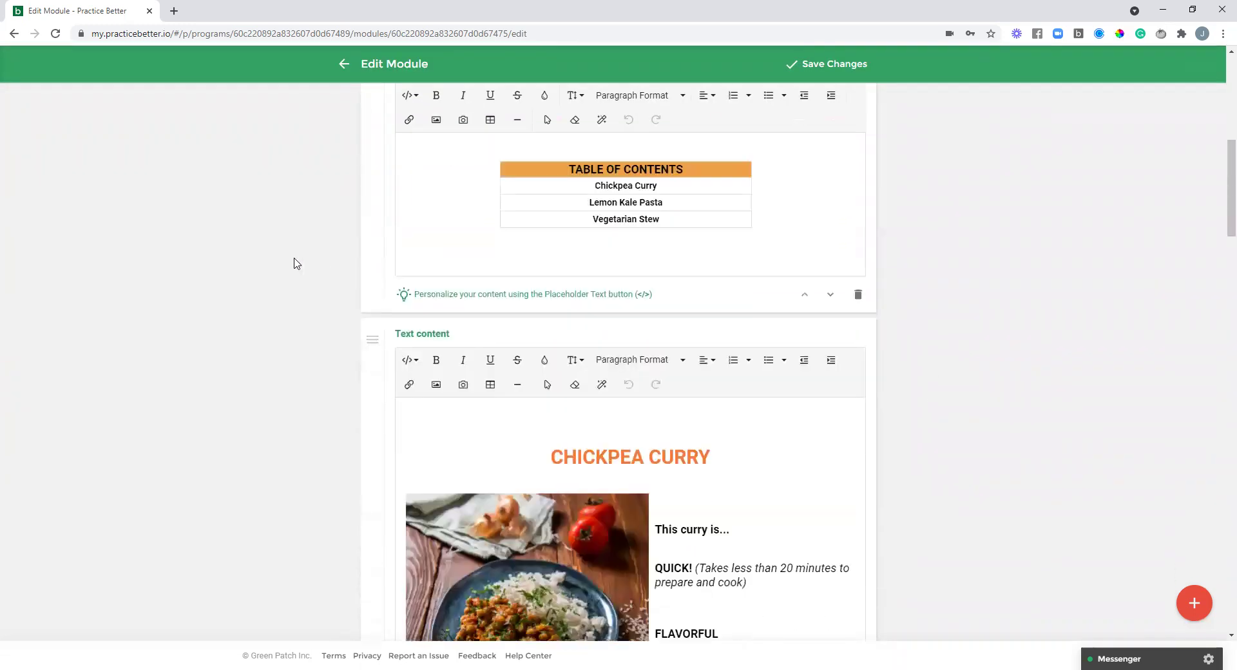
scroll(296, 264, down, 10)
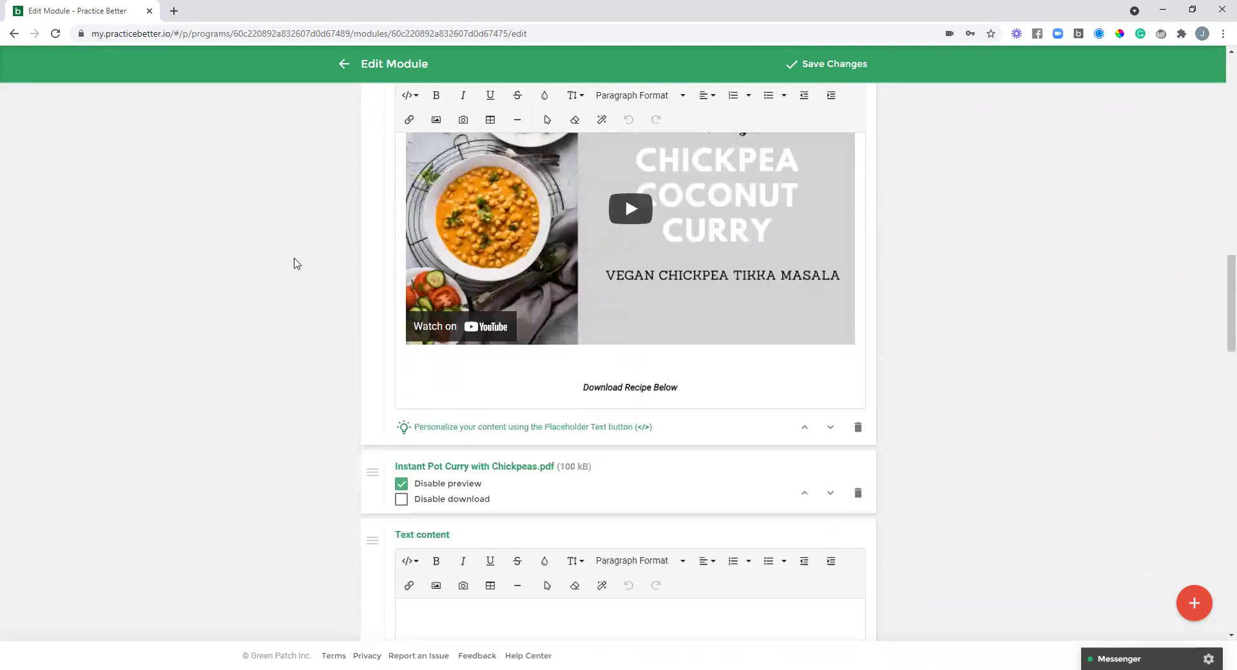
scroll(297, 264, down, 10)
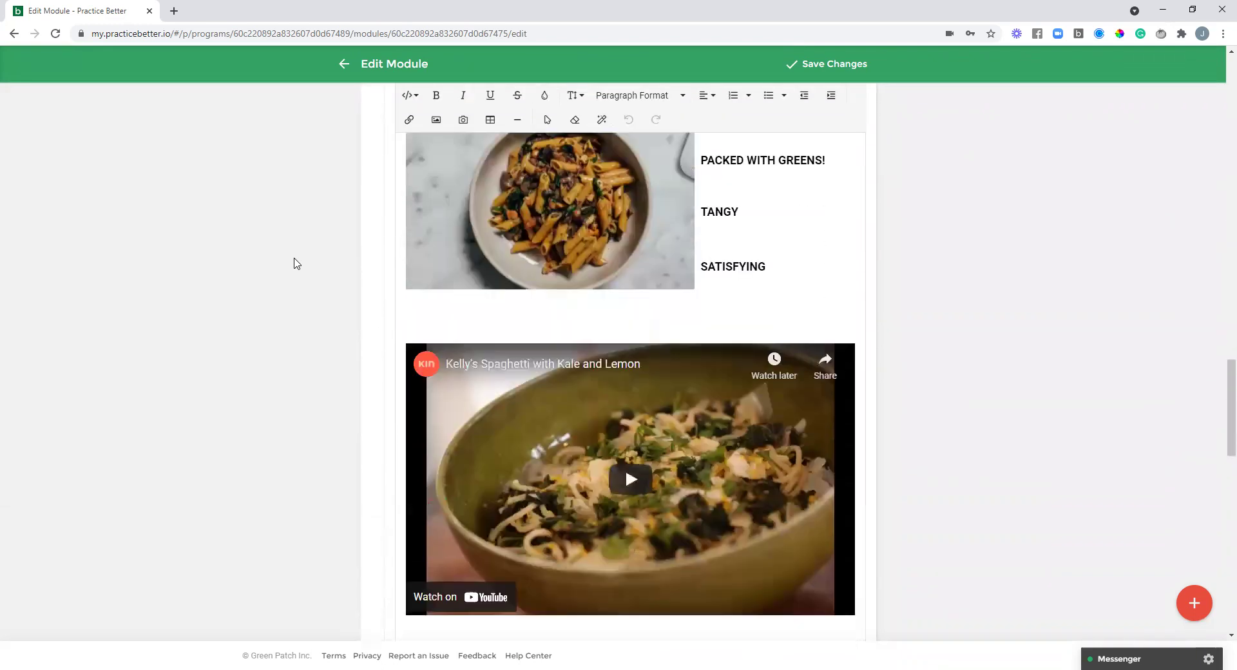
scroll(297, 264, down, 7)
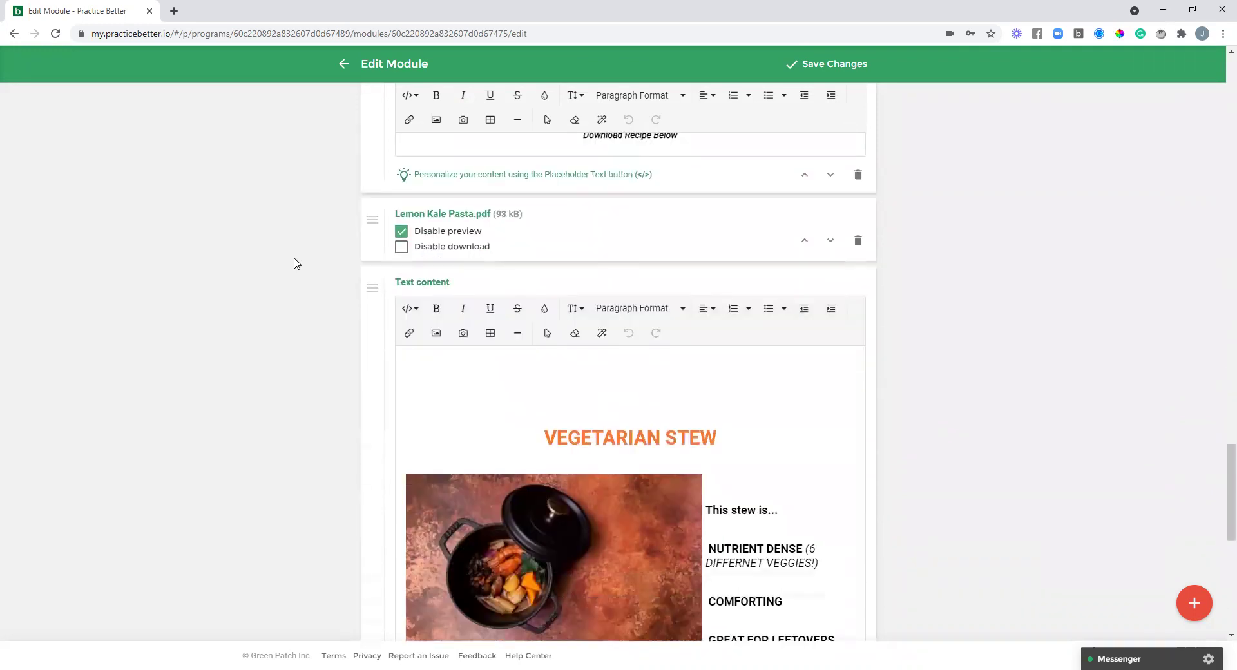
scroll(296, 264, down, 6)
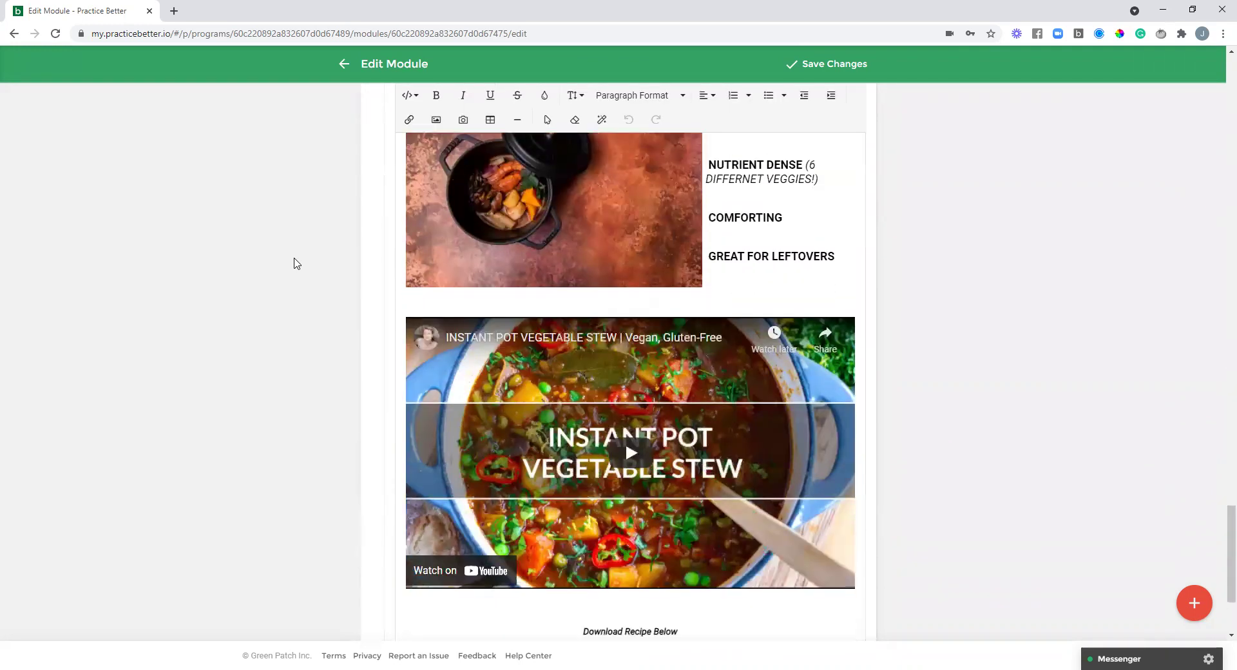
scroll(296, 264, up, 20)
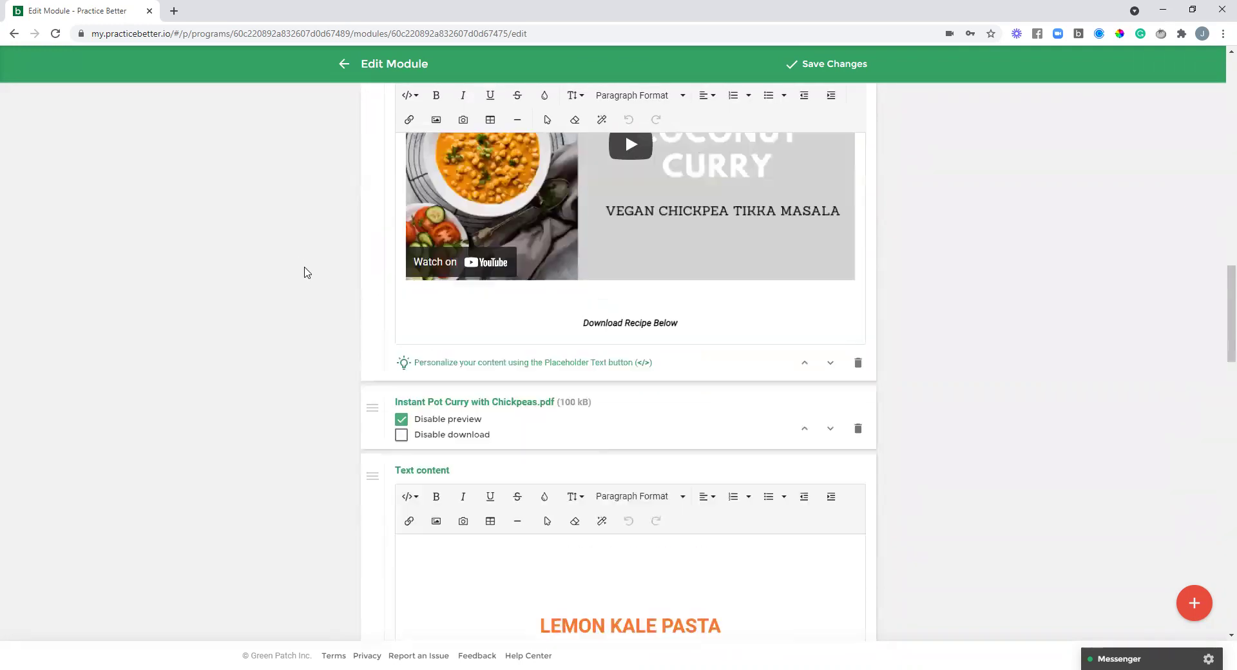
scroll(310, 276, up, 5)
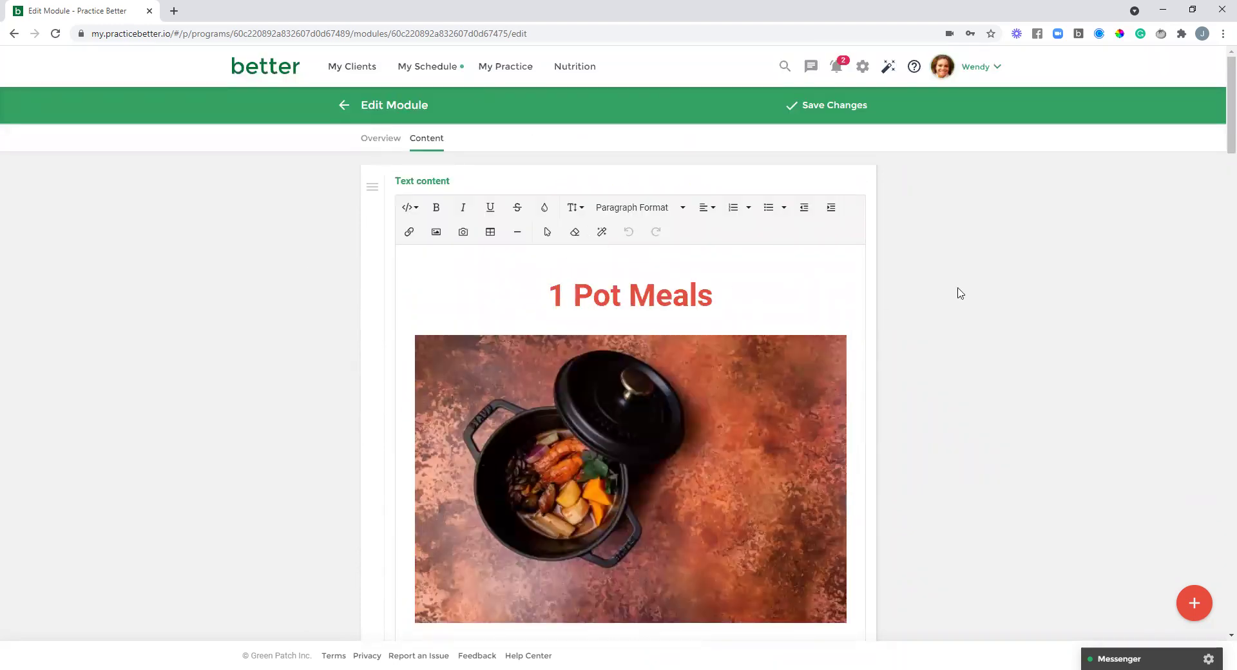
Return to the Recipe Library overview and open the Chickpea Curry module for editing.
click(344, 105)
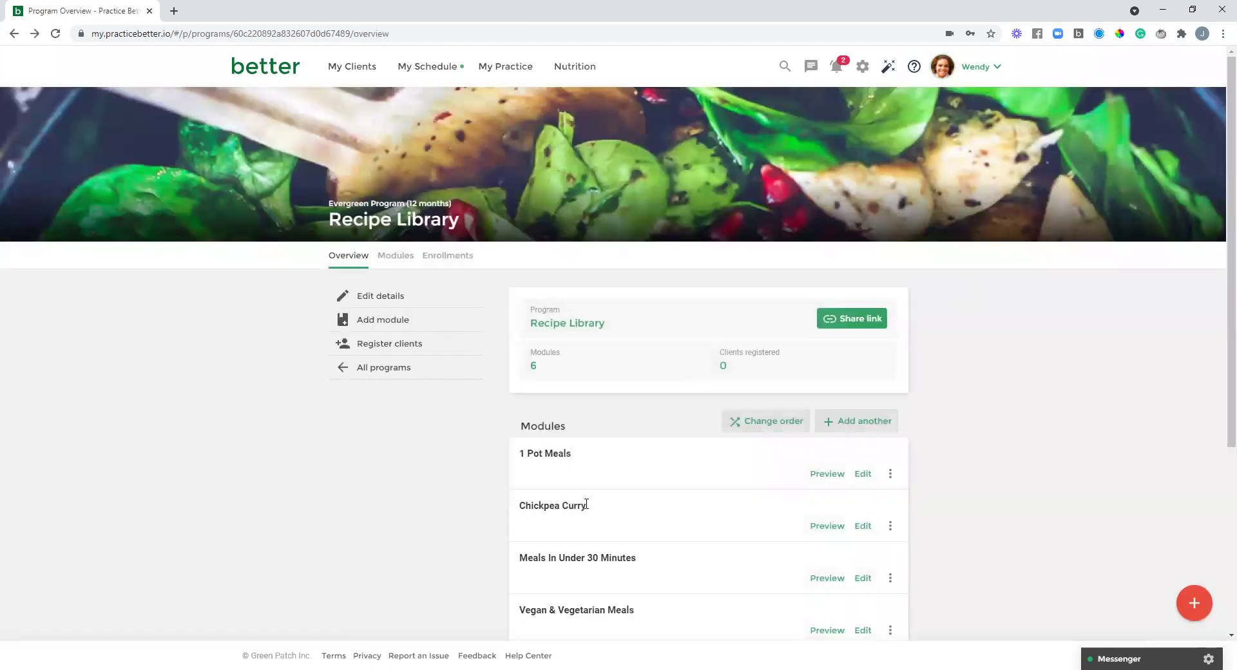
scroll(571, 506, down, 2)
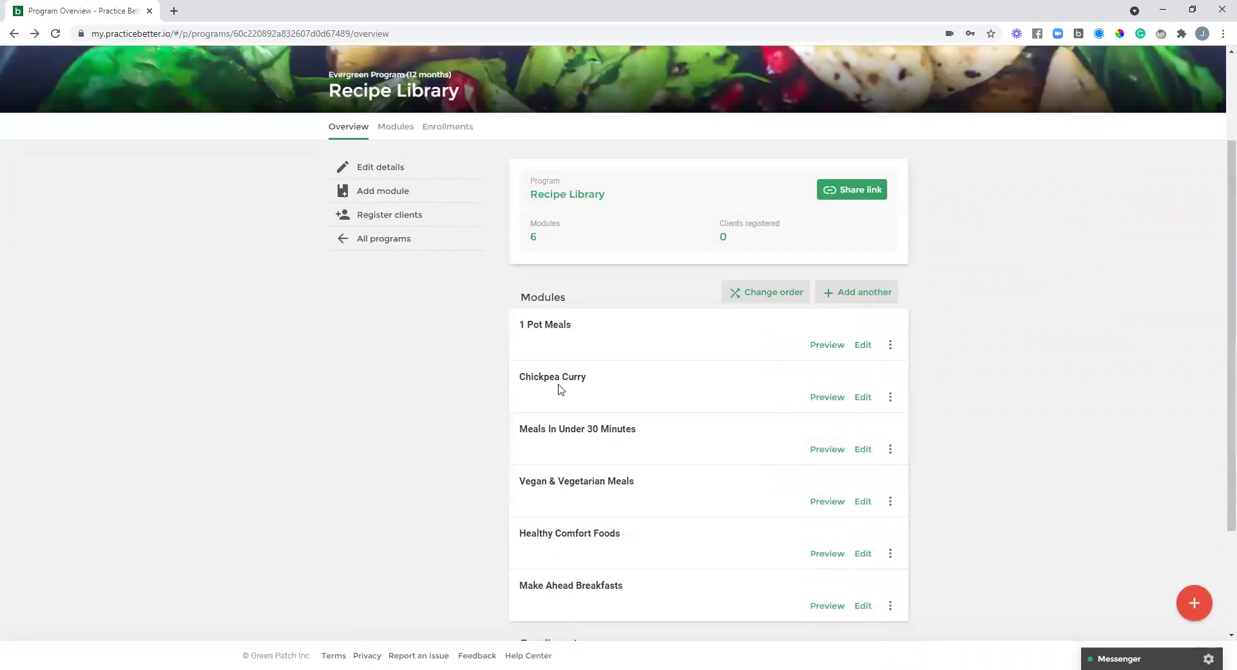
click(861, 399)
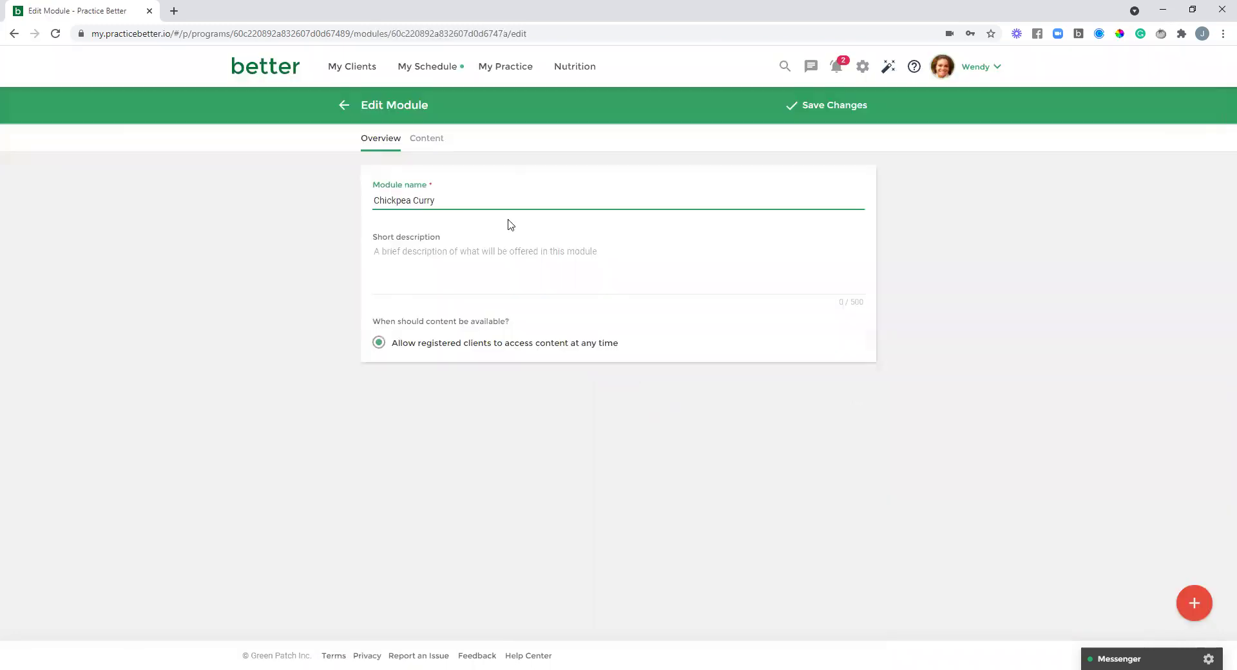
Show the Chickpea Curry module's content and scroll through its recipe blocks.
click(440, 143)
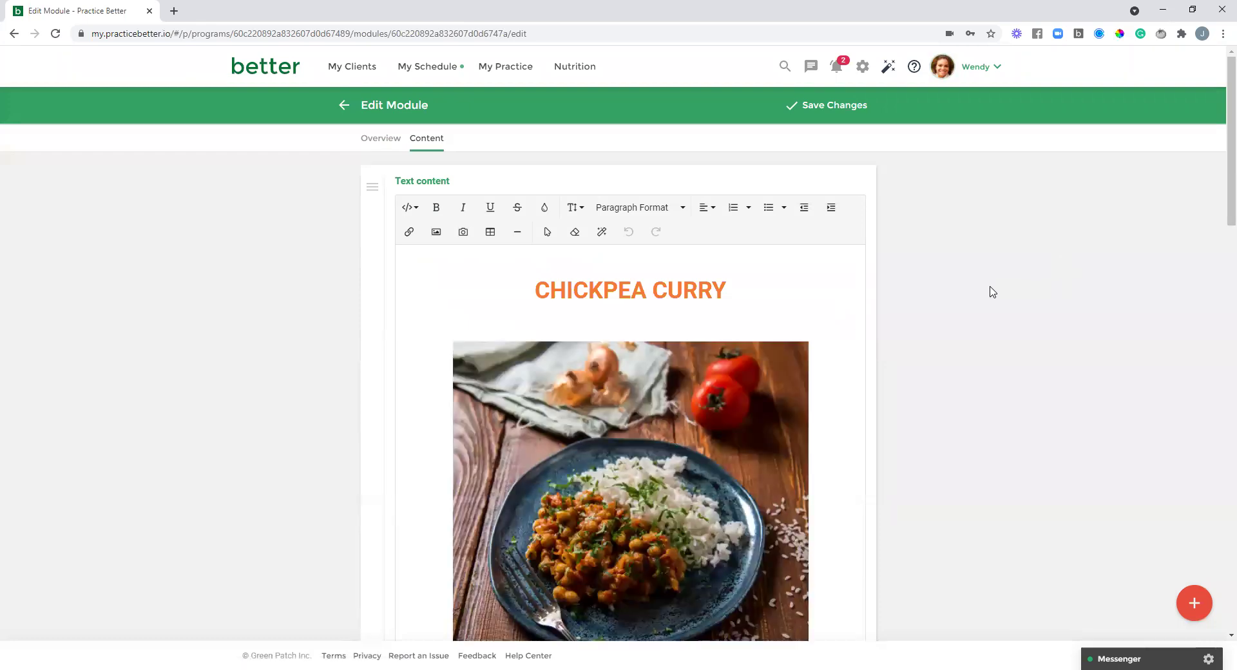
scroll(986, 292, down, 1)
scroll(986, 292, down, 2)
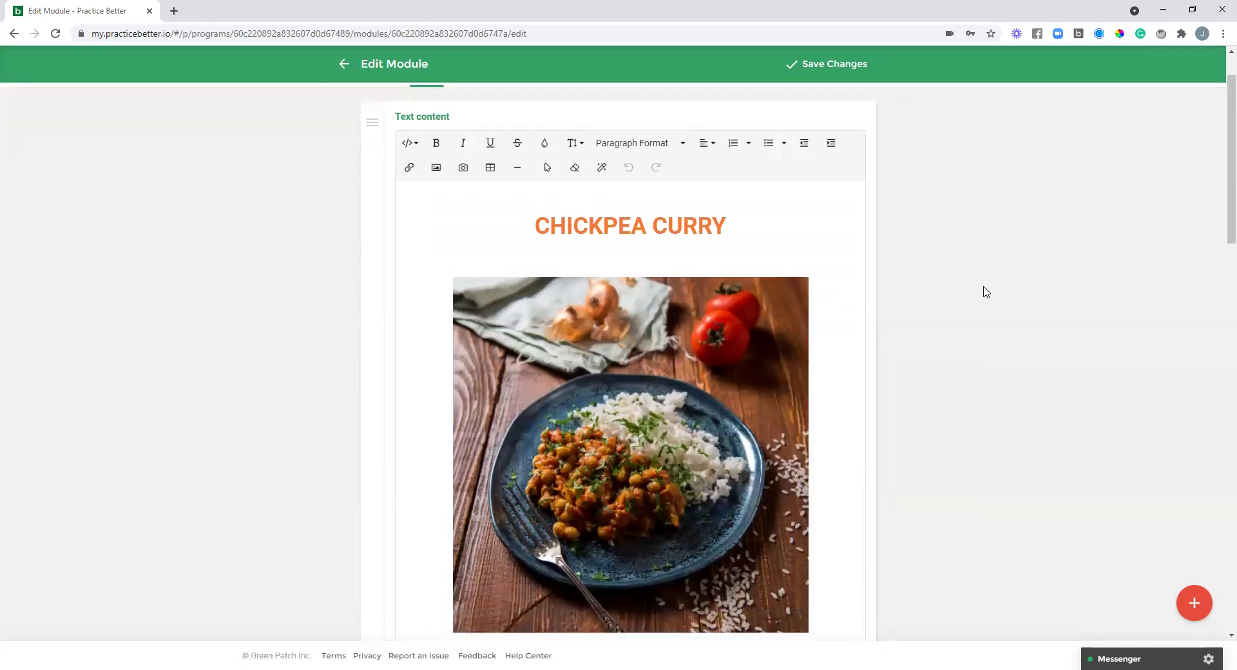
scroll(986, 292, down, 1)
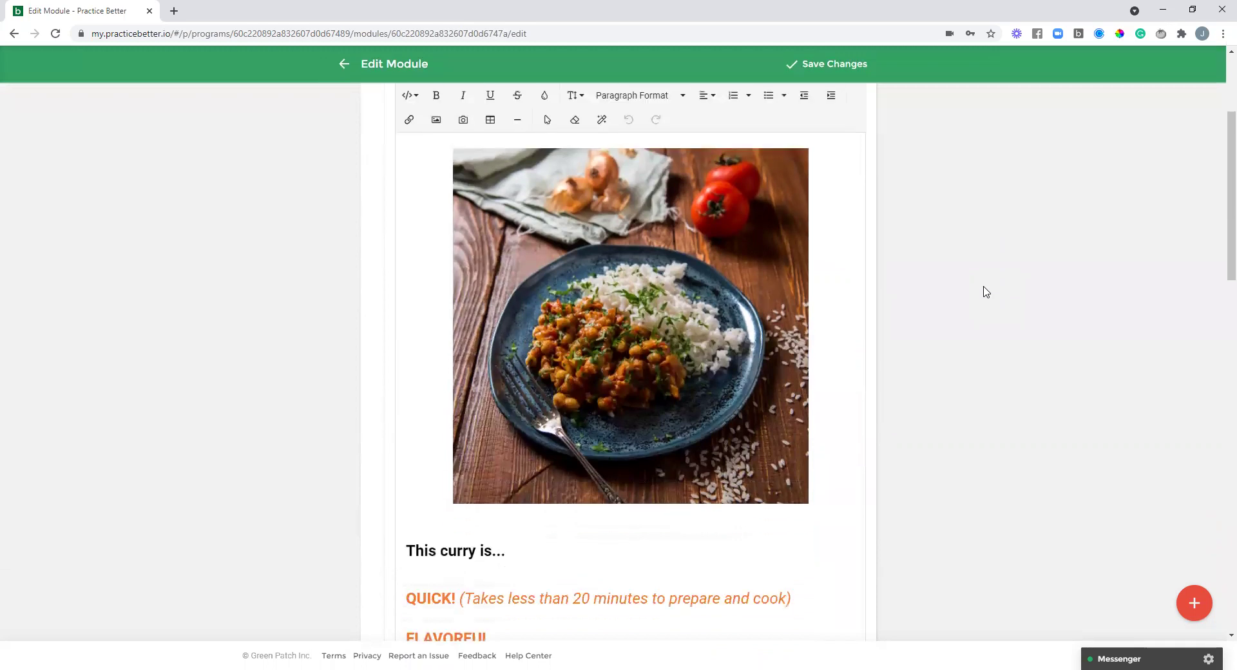
scroll(986, 292, down, 2)
scroll(986, 292, down, 5)
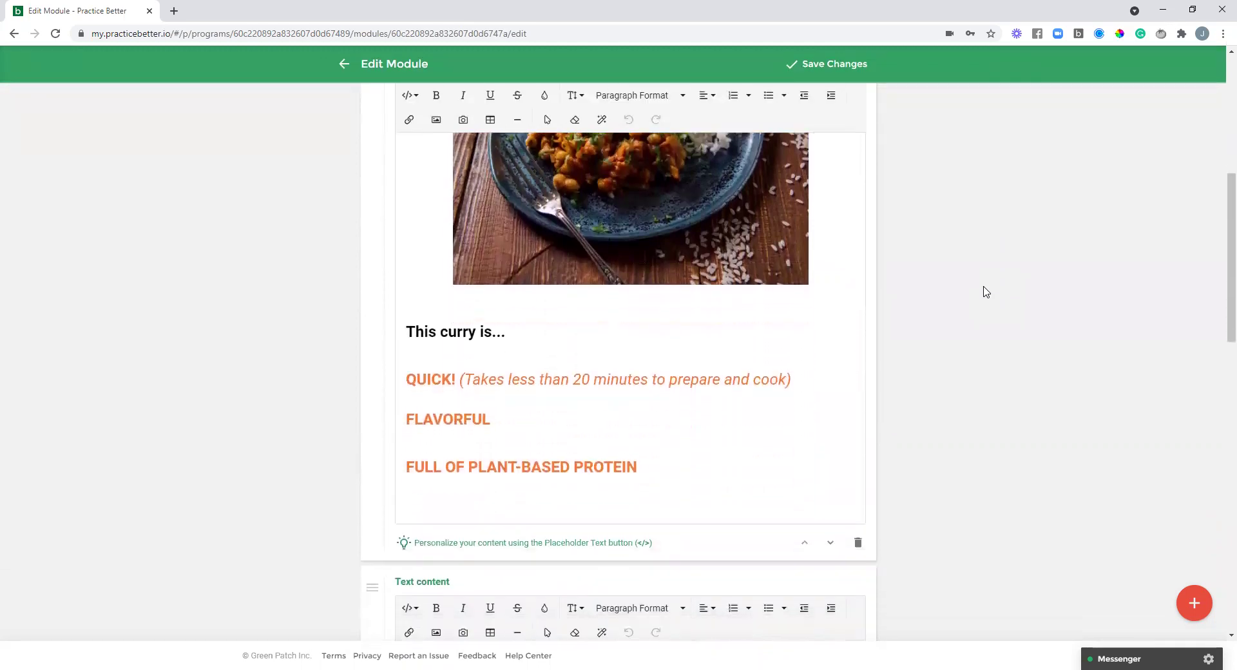
scroll(986, 292, down, 4)
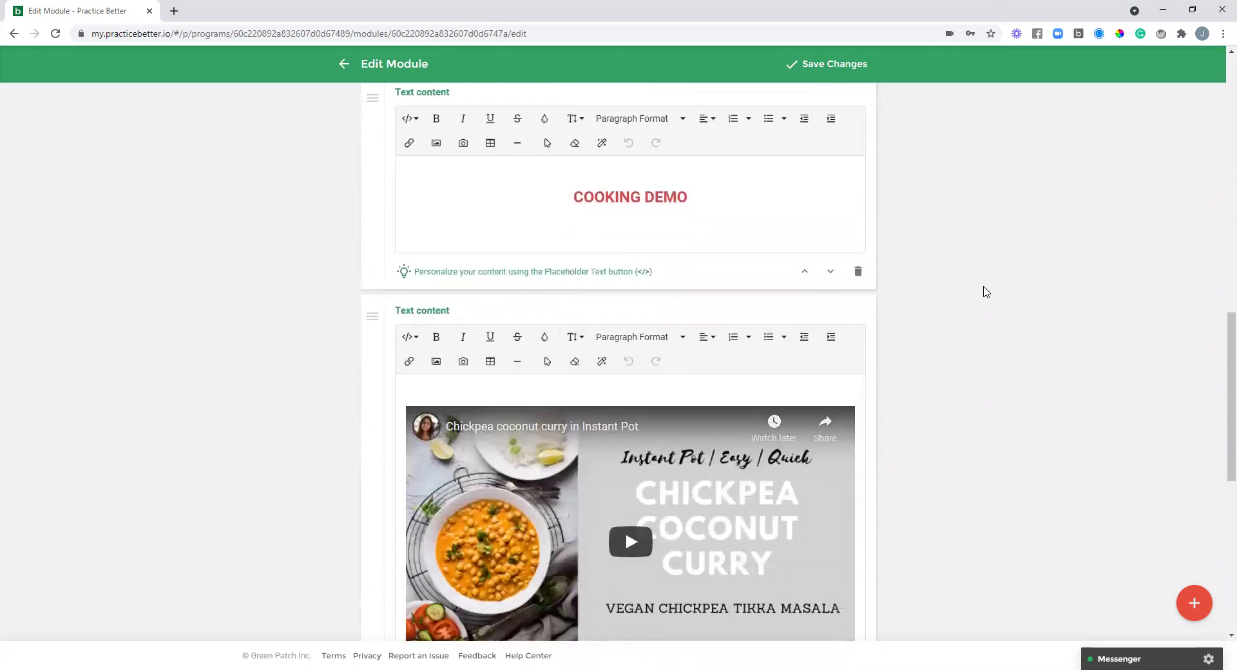
scroll(986, 292, down, 1)
scroll(986, 292, down, 6)
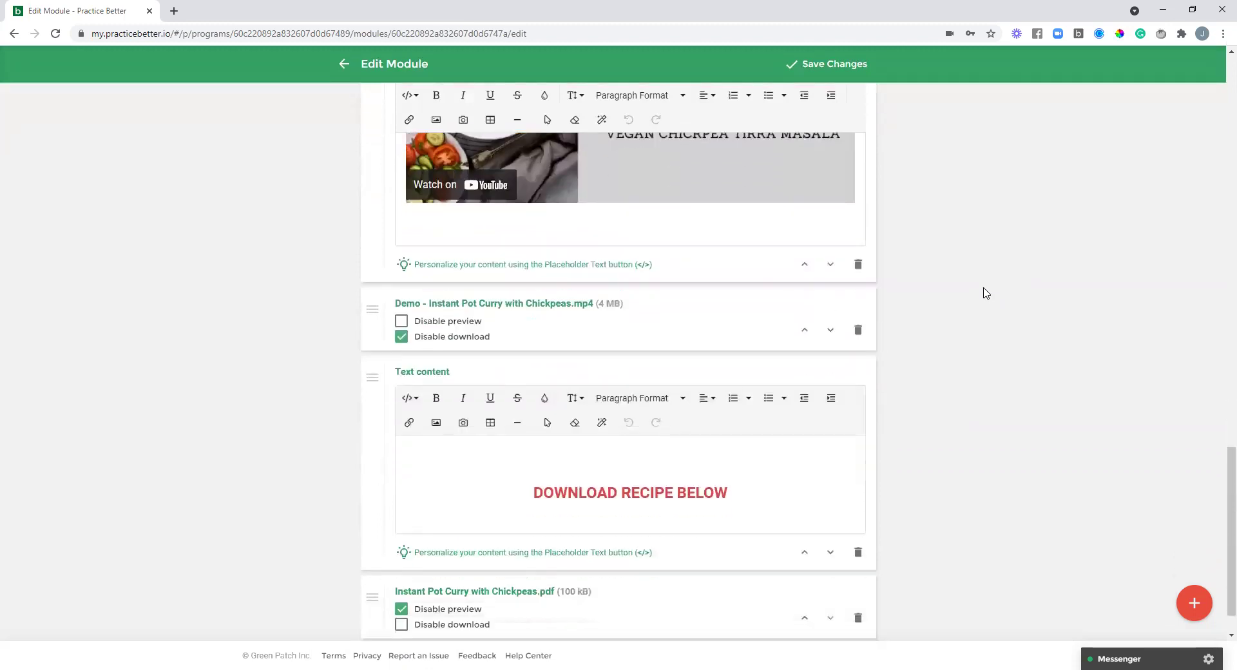
scroll(985, 294, down, 1)
scroll(982, 316, up, 15)
scroll(986, 333, up, 5)
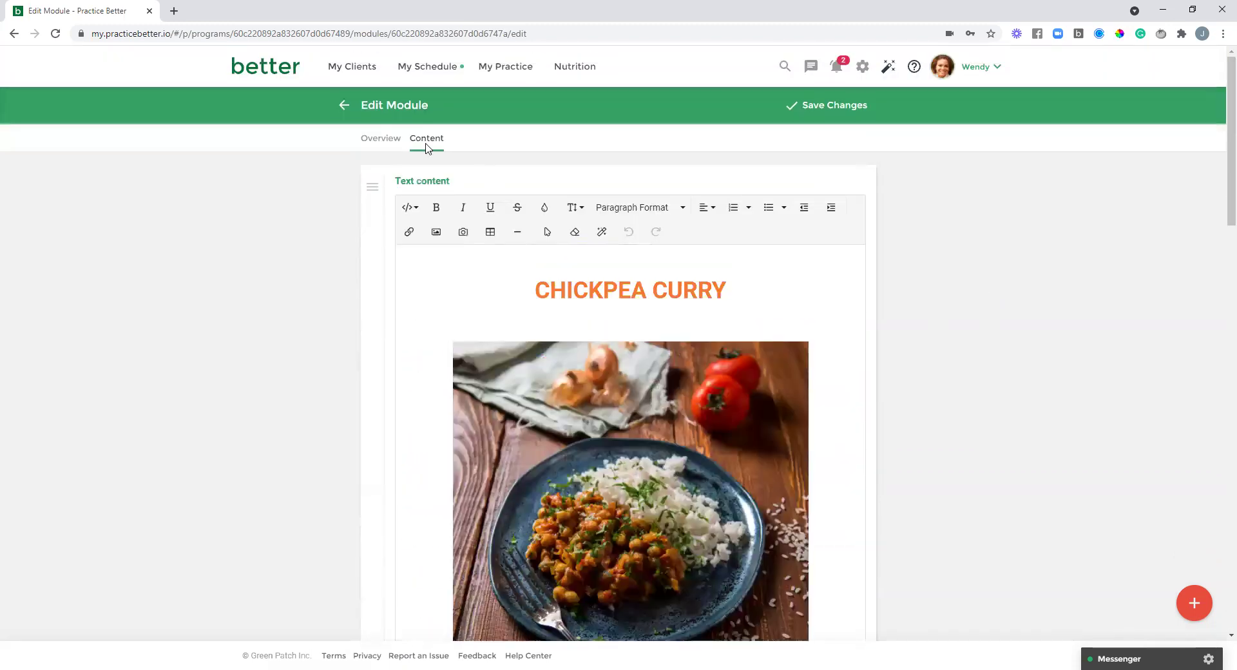
Leave the Chickpea Curry editor for the Recipe Library overview with its six modules.
click(344, 109)
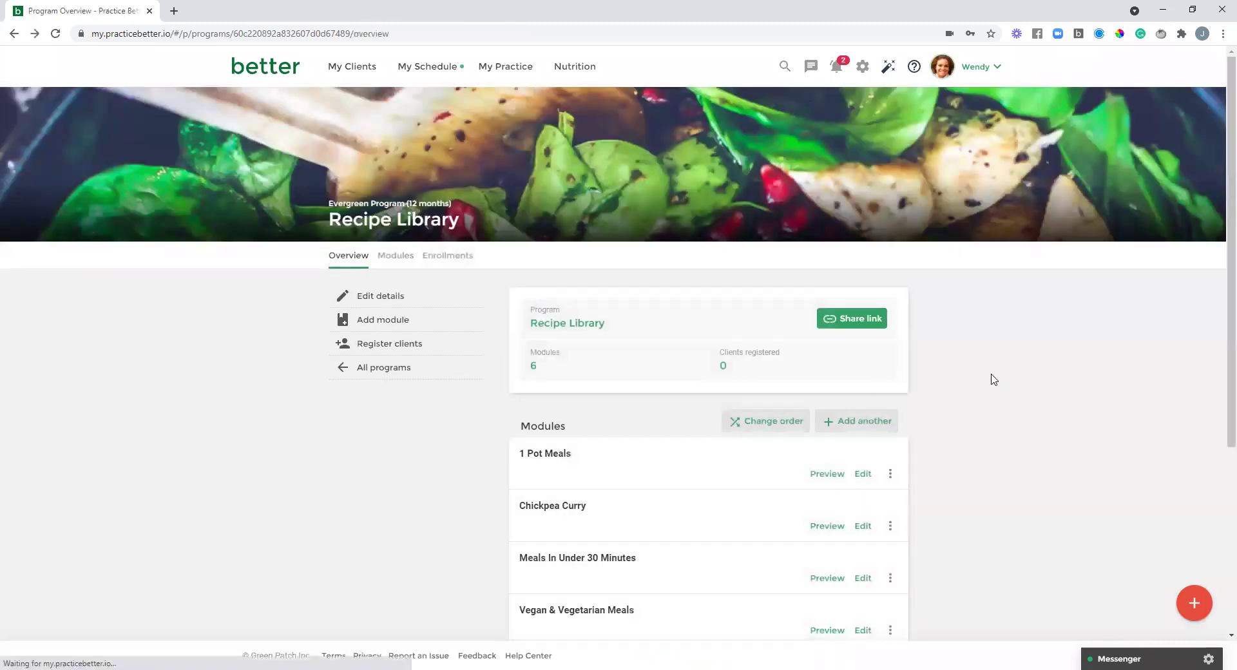